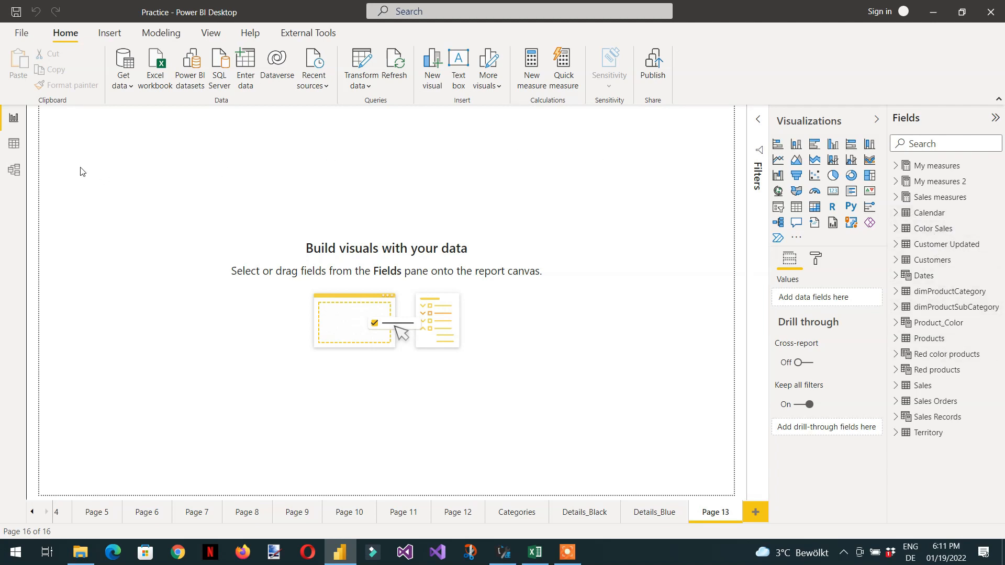
# Step: Switch to the data view and open the DAX formula of the Red color products table for editing
pyautogui.click(13, 143)
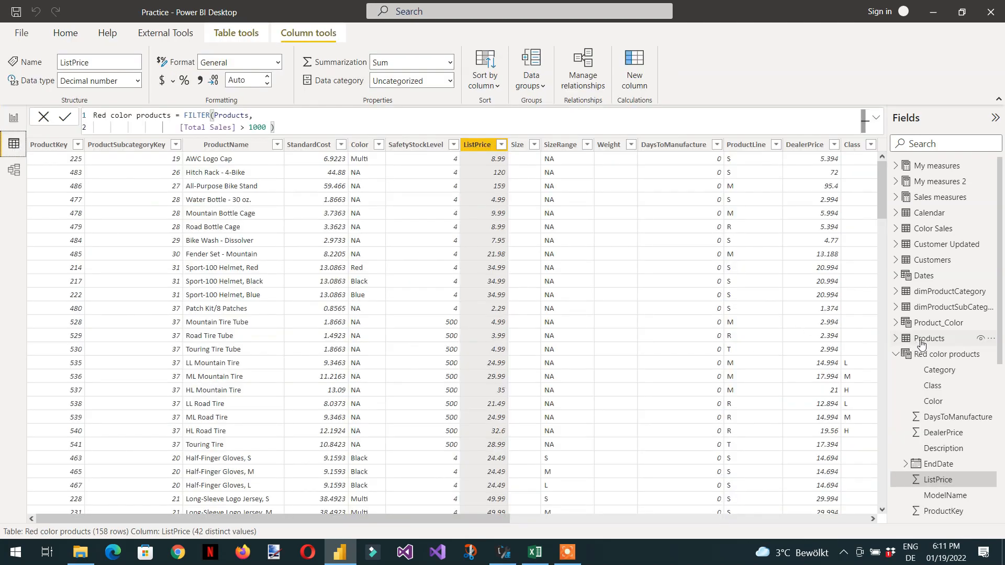
pyautogui.click(933, 356)
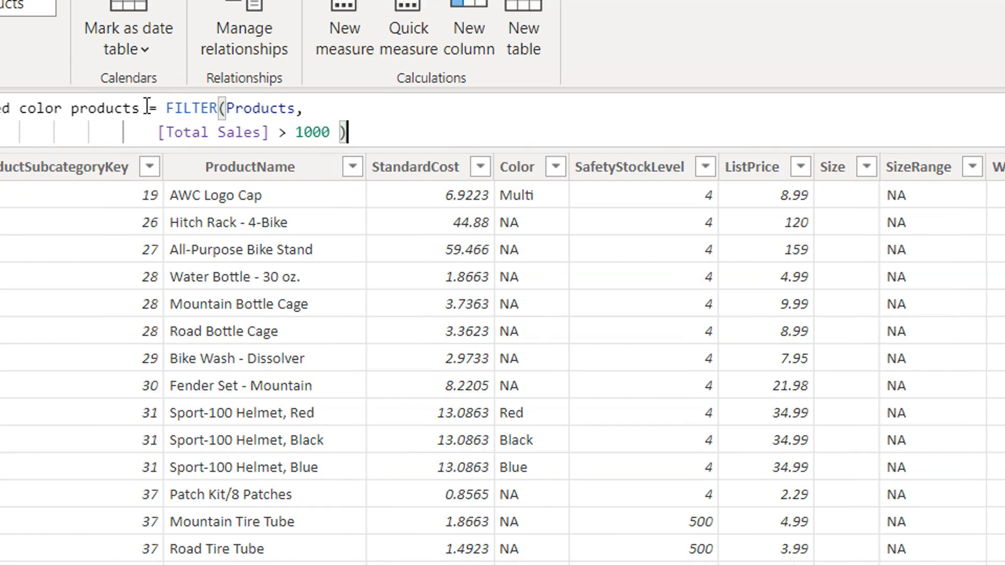
pyautogui.click(80, 108)
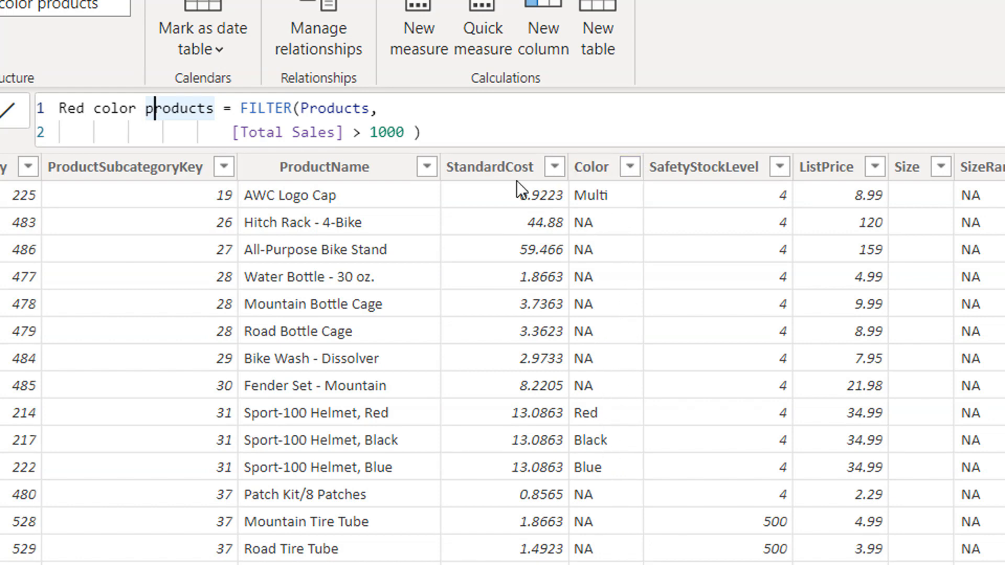
# Step: Replace the Products argument of the FILTER formula with a nested FILTER function over the Products table
pyautogui.click(372, 108)
pyautogui.press('BackSpace')
pyautogui.press('BackSpace')
pyautogui.press('BackSpace')
pyautogui.press('BackSpace')
pyautogui.press('BackSpace')
pyautogui.press('BackSpace')
pyautogui.press('BackSpace')
pyautogui.press('BackSpace')
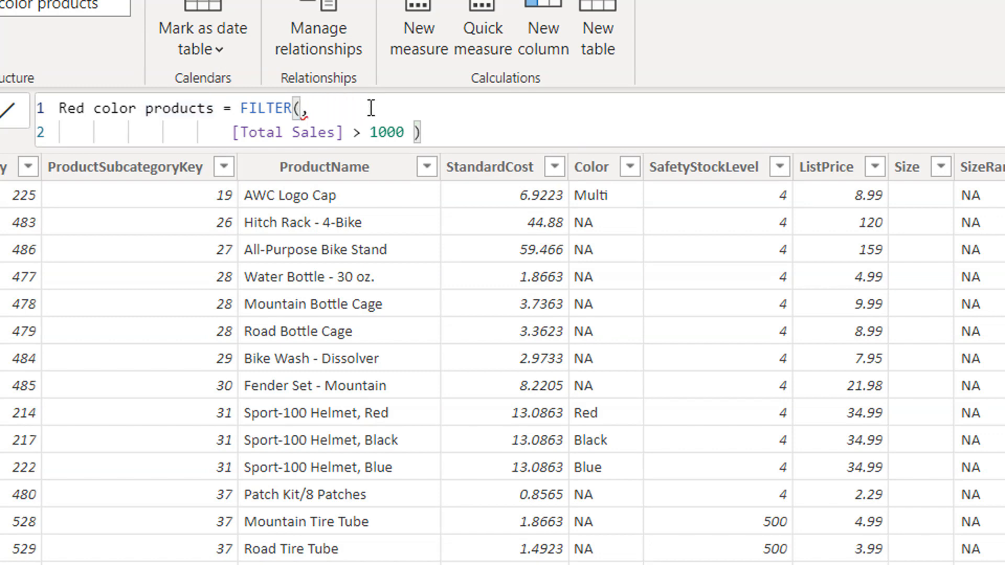
pyautogui.write('fil')
pyautogui.press('Tab')
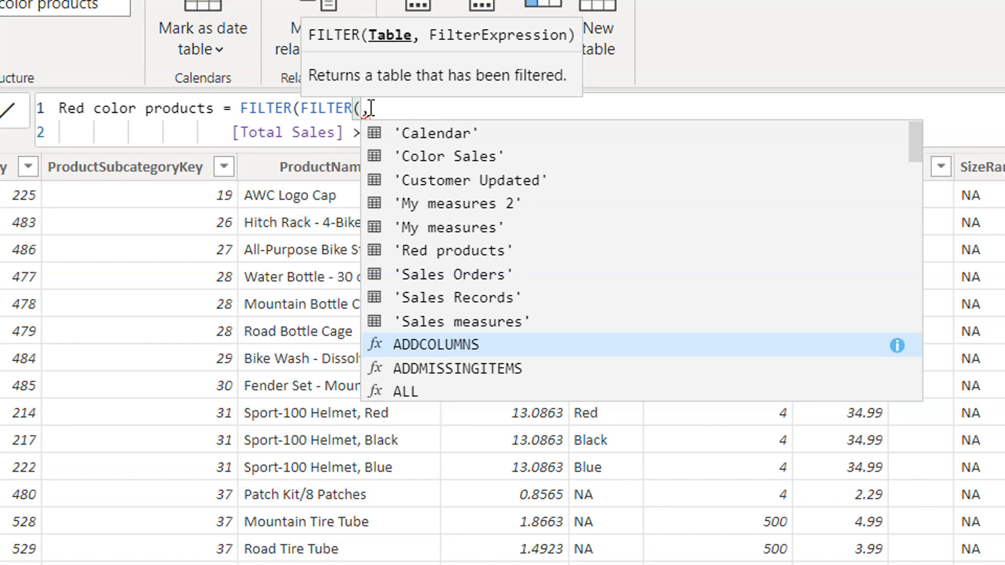
pyautogui.write('pro')
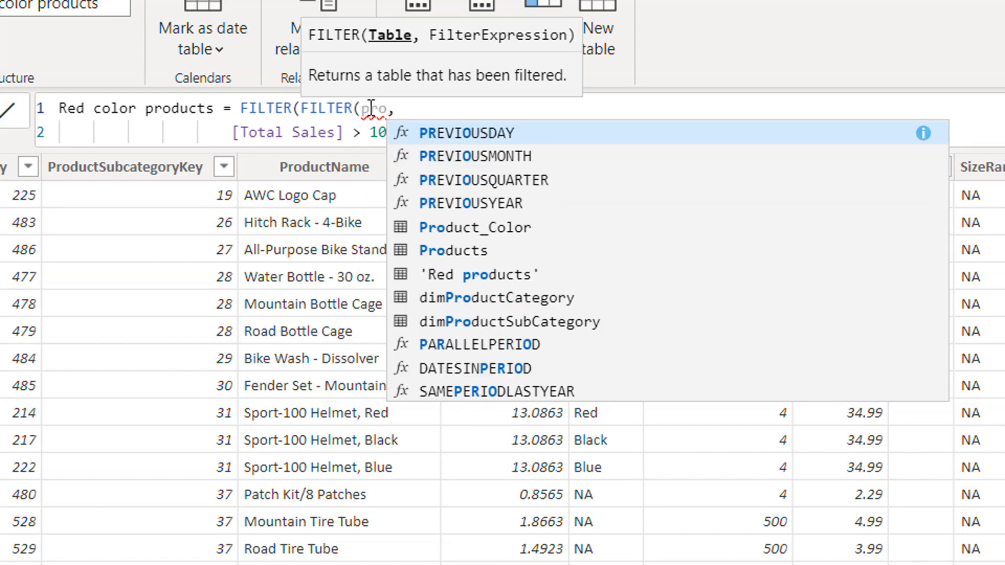
pyautogui.write('du')
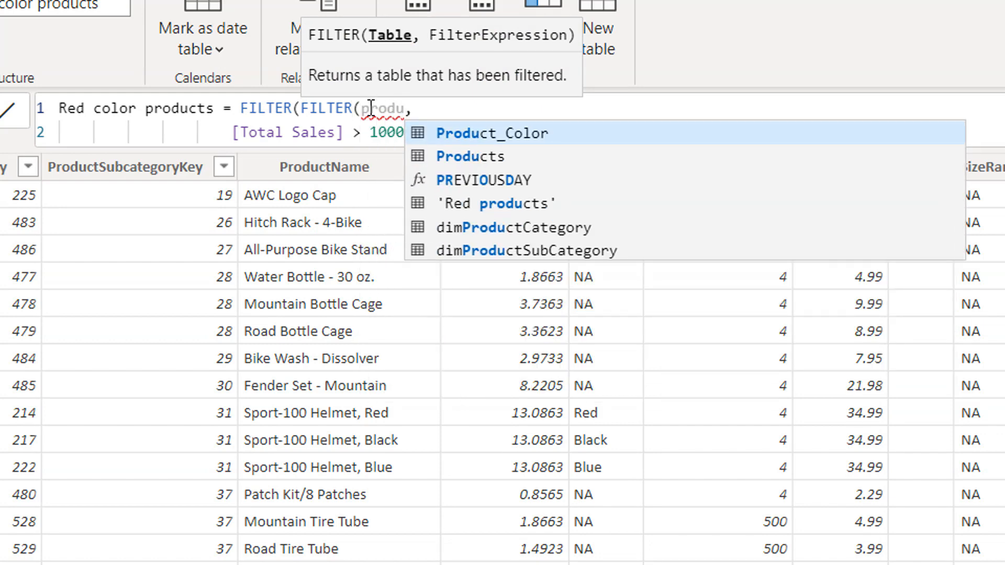
pyautogui.press('Down')
pyautogui.press('Down')
pyautogui.press('Up')
pyautogui.press('Tab')
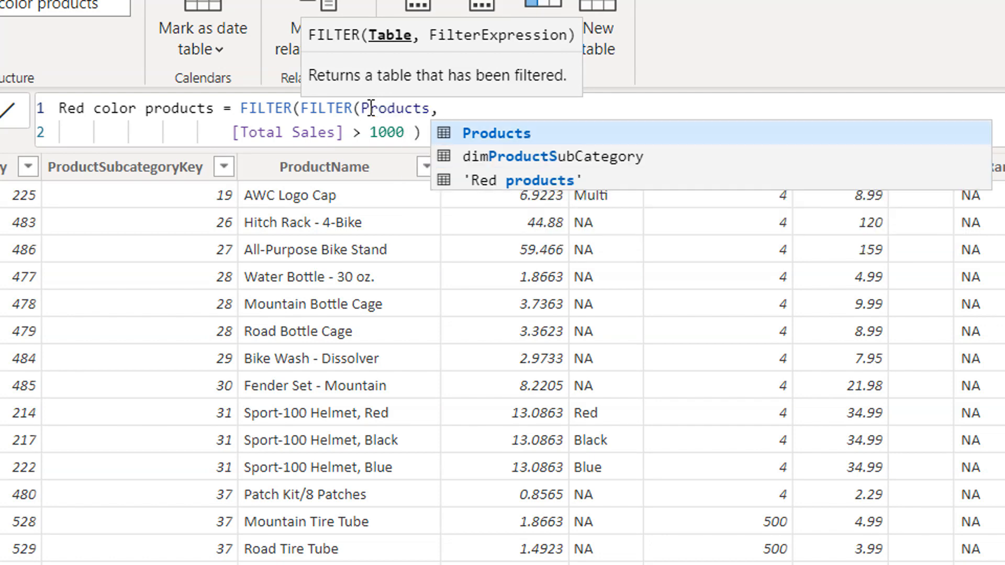
# Step: Complete the nested FILTER with the condition Products[Color] = "Red" and commit the table formula
pyautogui.write(',color,')
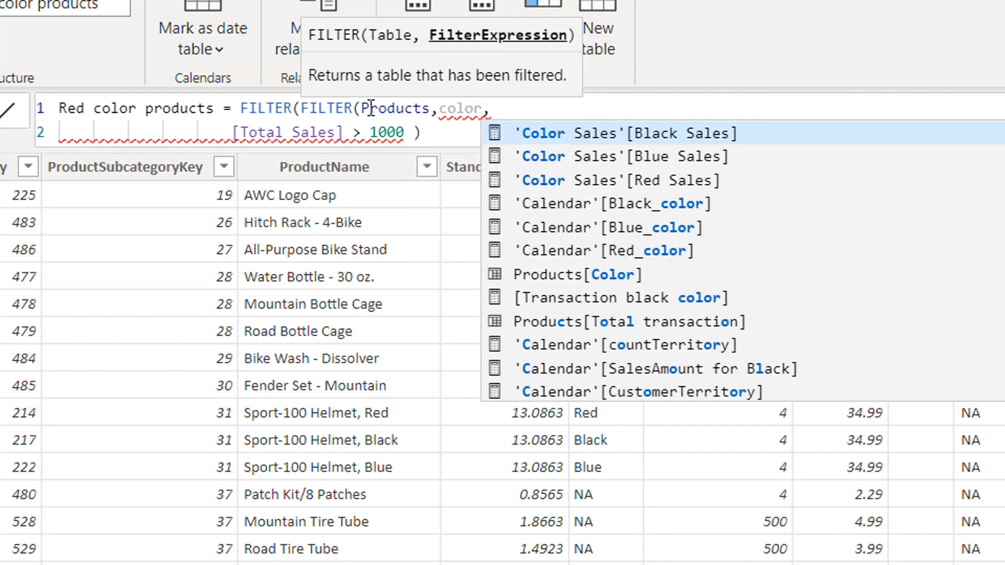
pyautogui.press('Down')
pyautogui.press('Down')
pyautogui.press('Down')
pyautogui.press('Down')
pyautogui.press('Down')
pyautogui.press('Down')
pyautogui.press('Tab')
pyautogui.write('= "Red")')
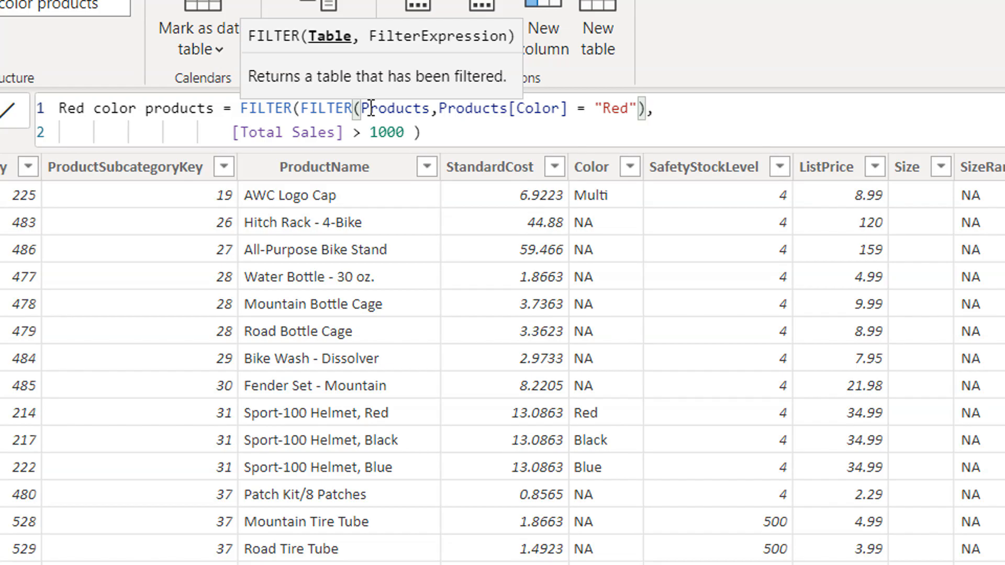
pyautogui.press('Return')
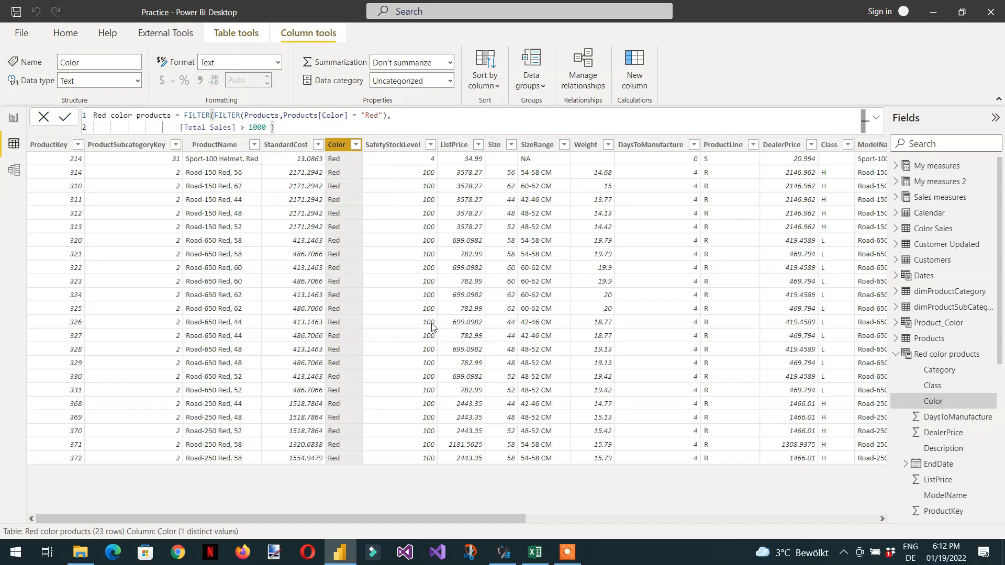
# Step: Copy the Red color products table and paste it into the blank Excel sheet starting at cell A1
pyautogui.moveTo(417, 521); pyautogui.dragTo(769, 501)
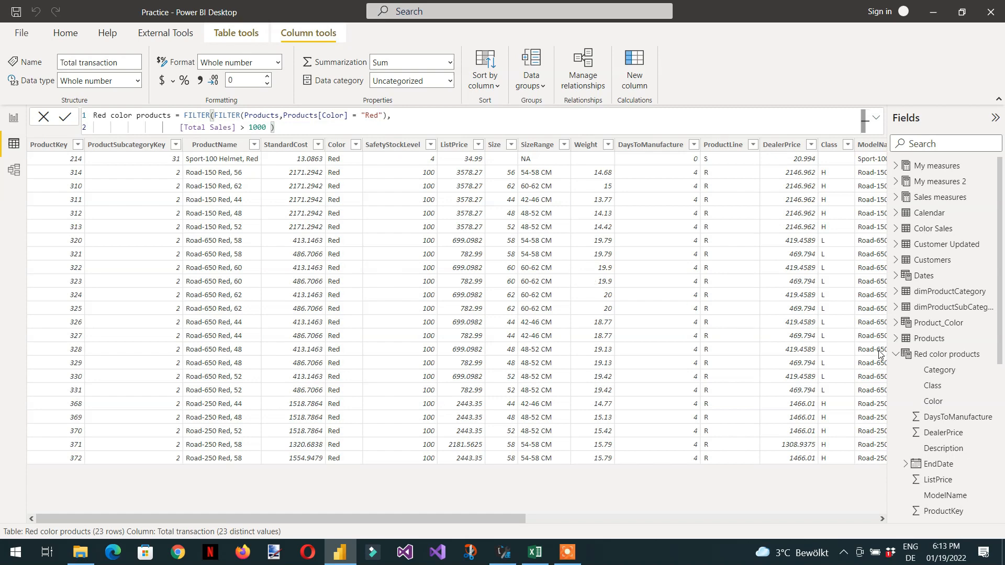
pyautogui.rightClick(919, 358)
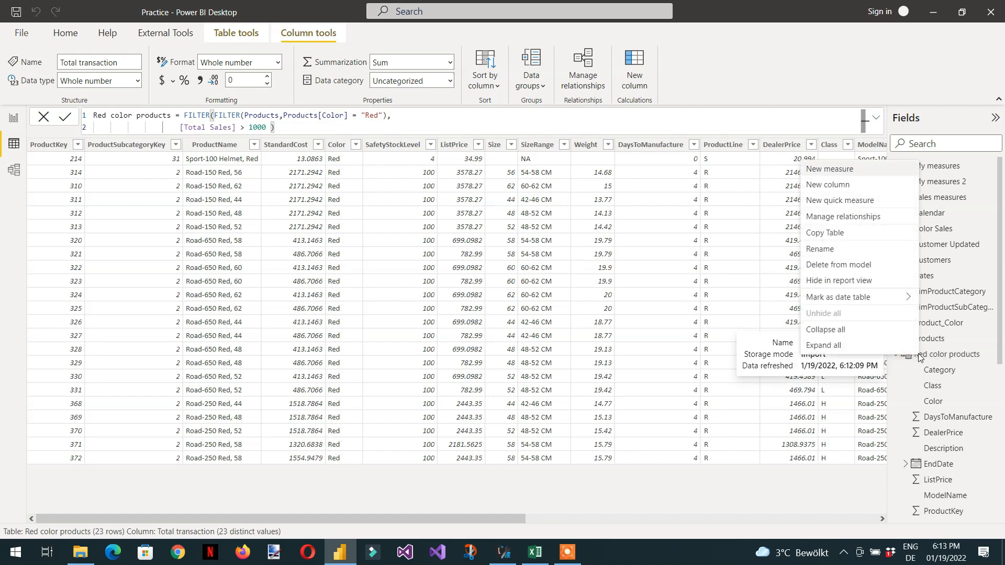
pyautogui.click(845, 237)
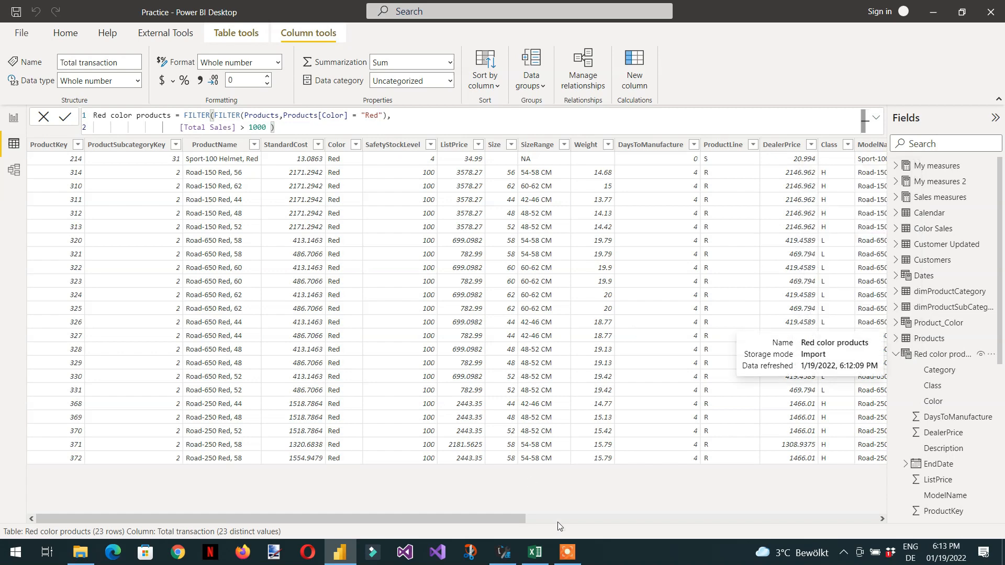
pyautogui.click(535, 553)
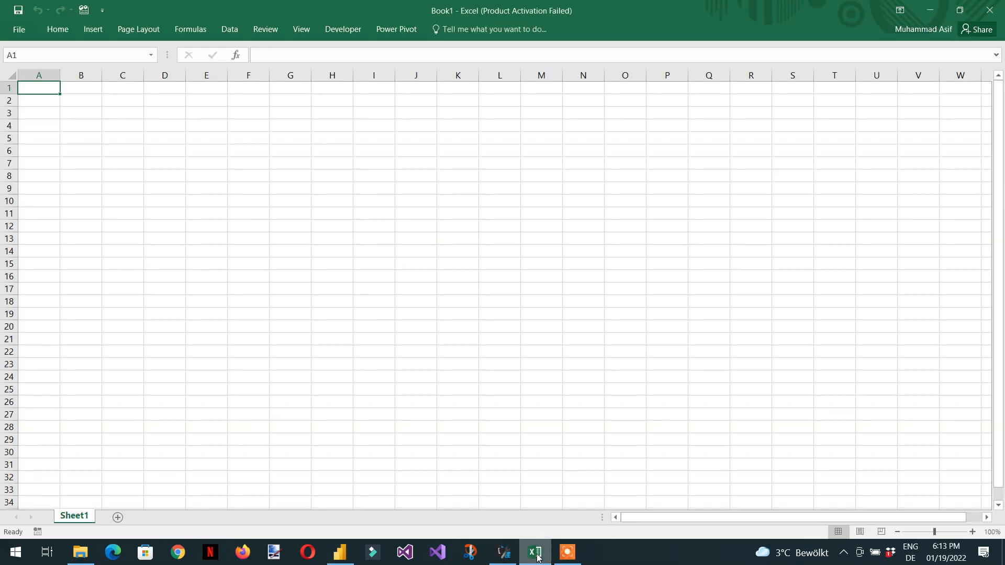
pyautogui.rightClick(45, 89)
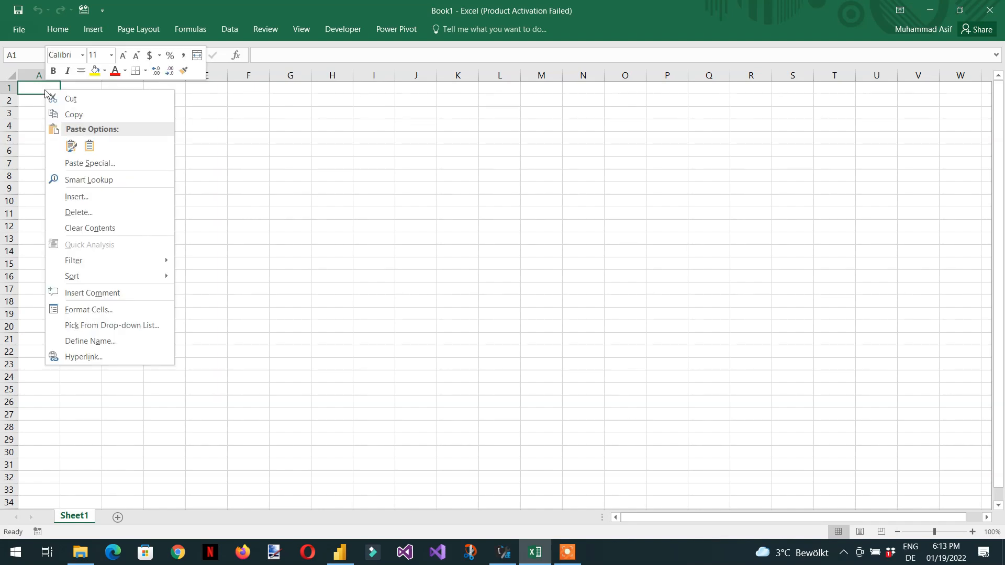
pyautogui.click(89, 146)
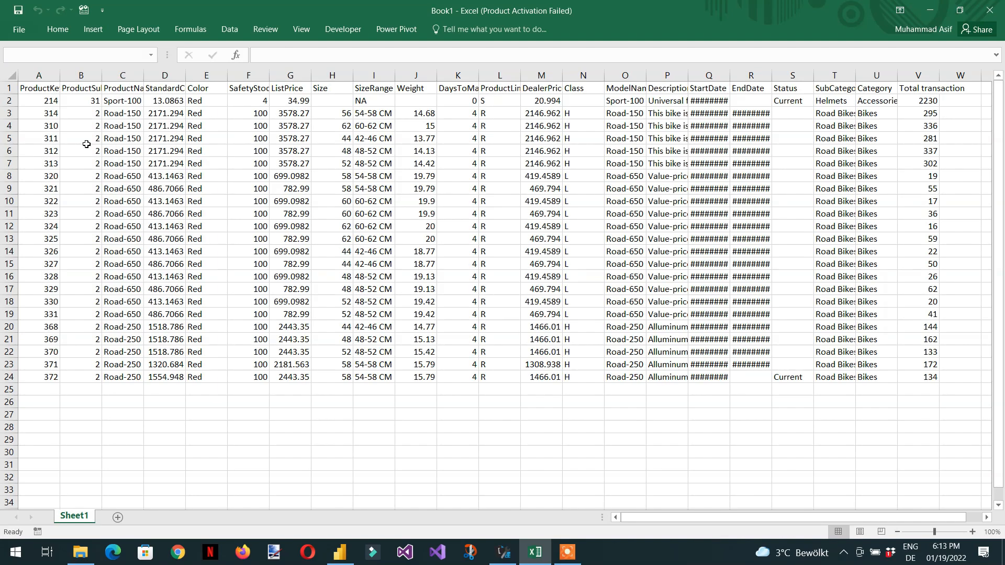
pyautogui.click(153, 327)
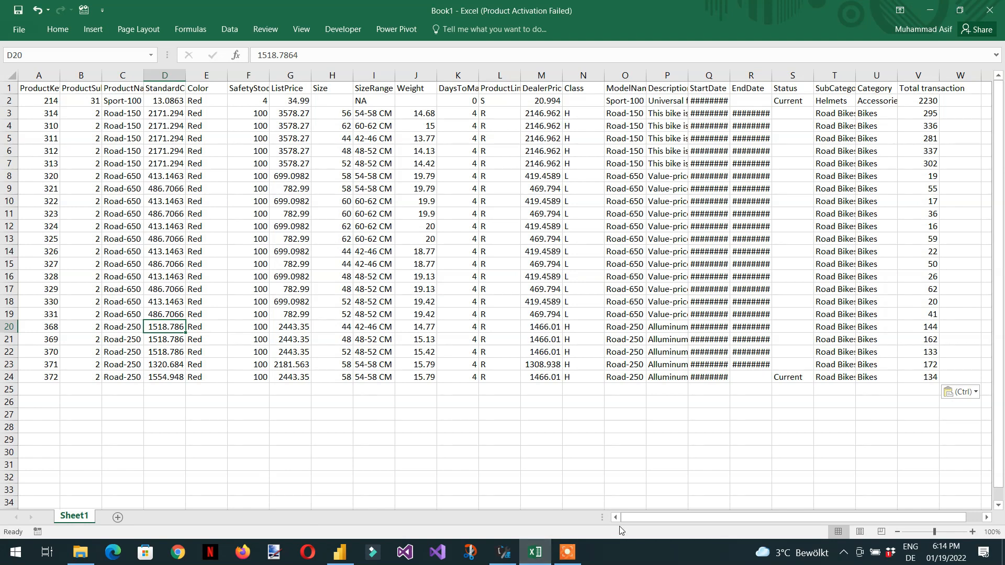
pyautogui.moveTo(633, 520); pyautogui.dragTo(702, 517)
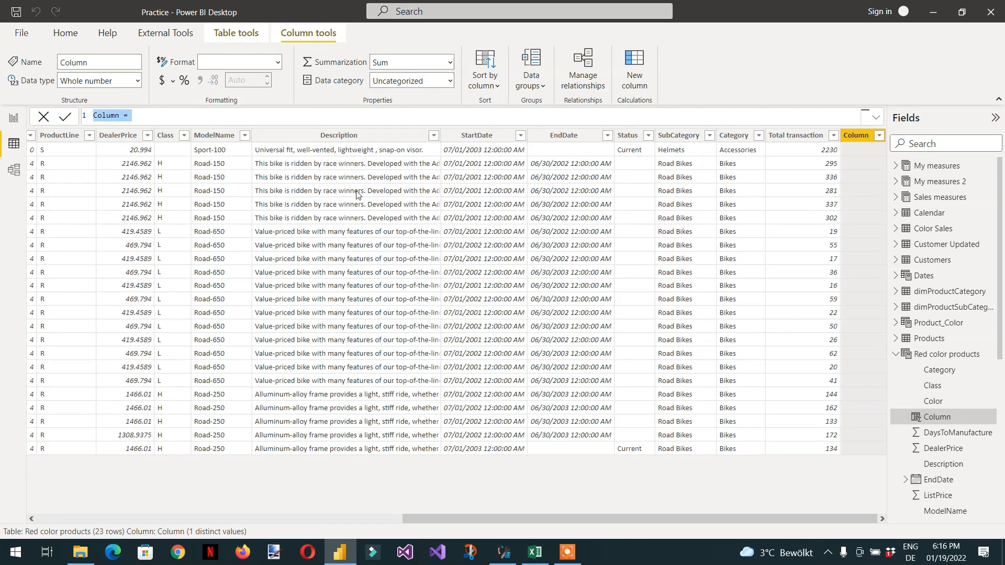
# Step: Define the new column of Red color products as Total Price = 'Red color products'[ListPrice] * 'Red color products'[Total transaction]
pyautogui.write('Total Price')
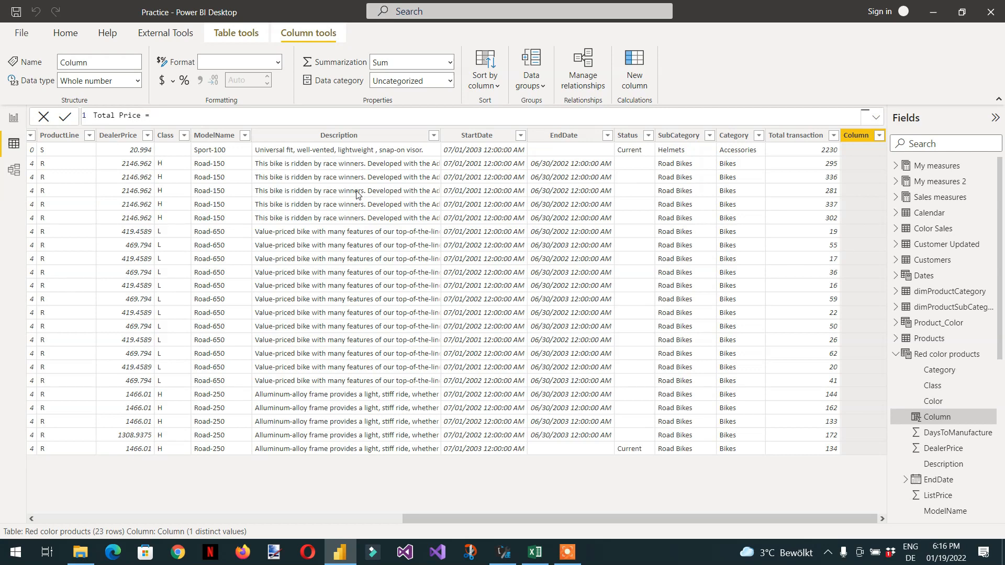
pyautogui.write(' = list')
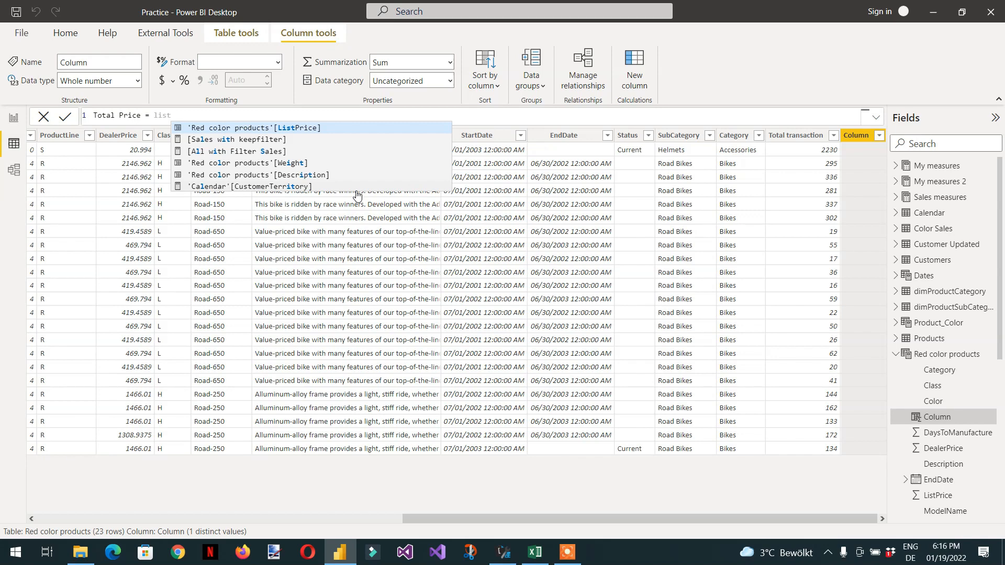
pyautogui.press('Tab')
pyautogui.write('* total')
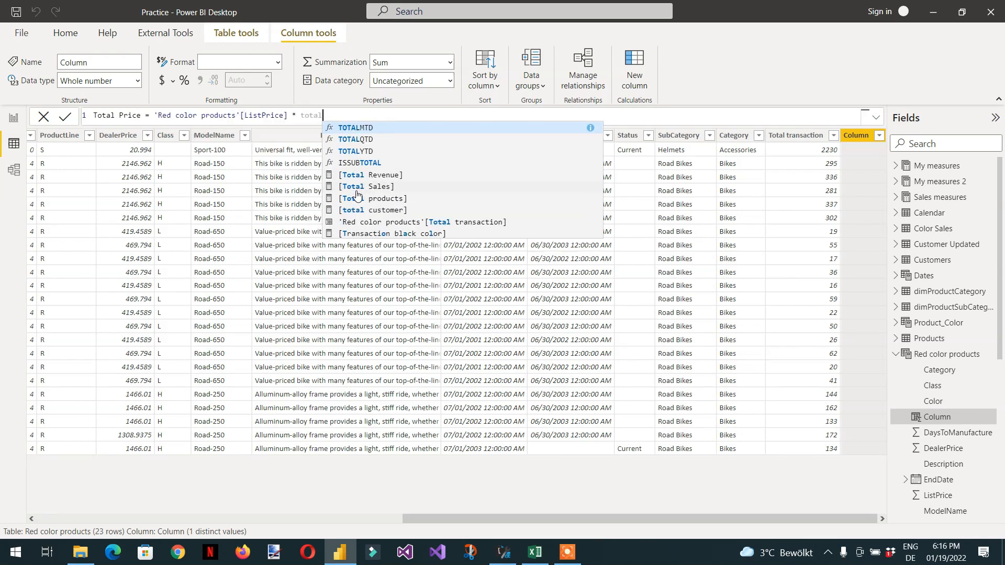
pyautogui.write('tr')
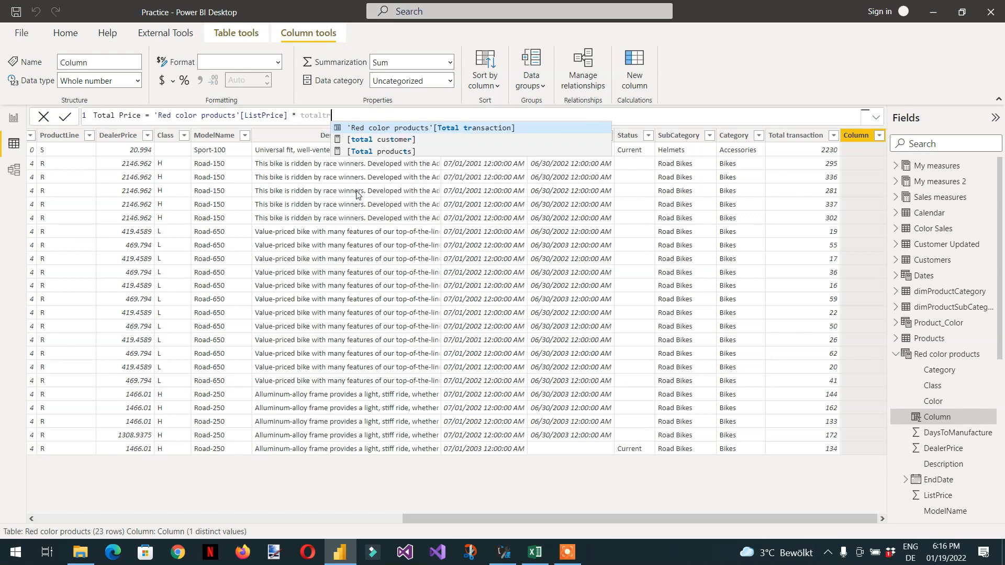
pyautogui.press('Tab')
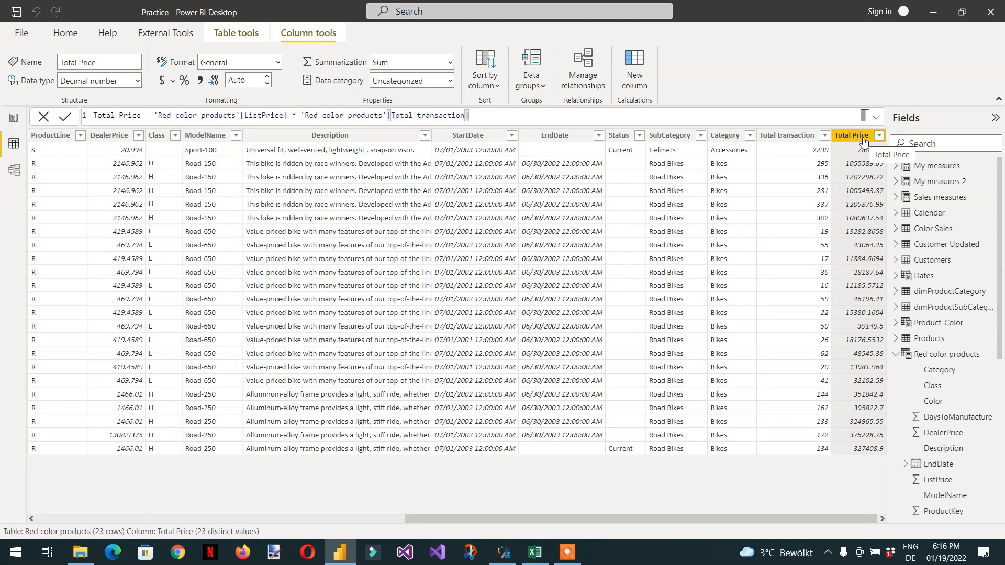
# Step: Copy the Red color products table with its Total Price column and paste it at A1 in Excel, undoing the earlier paste first
pyautogui.rightClick(932, 356)
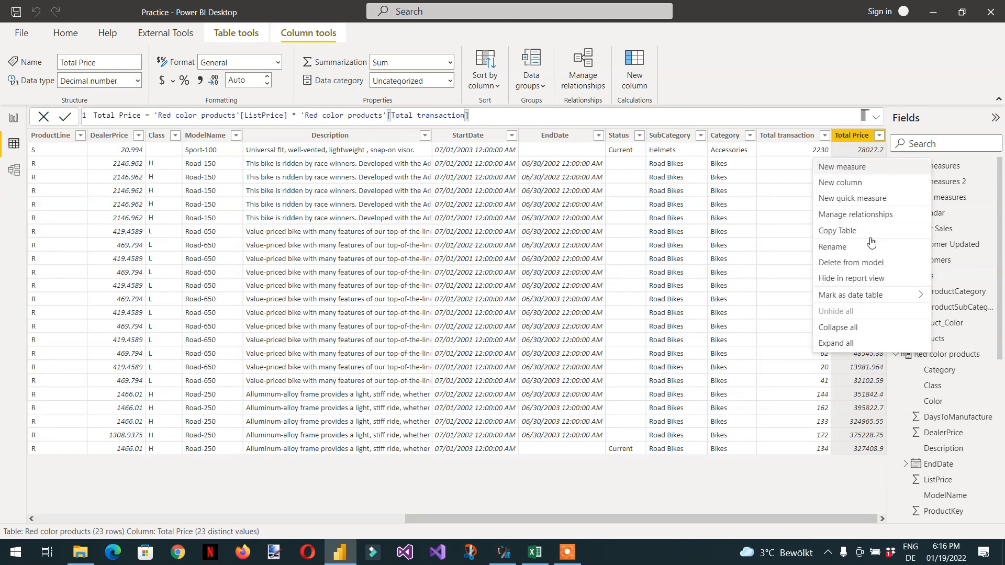
pyautogui.click(850, 231)
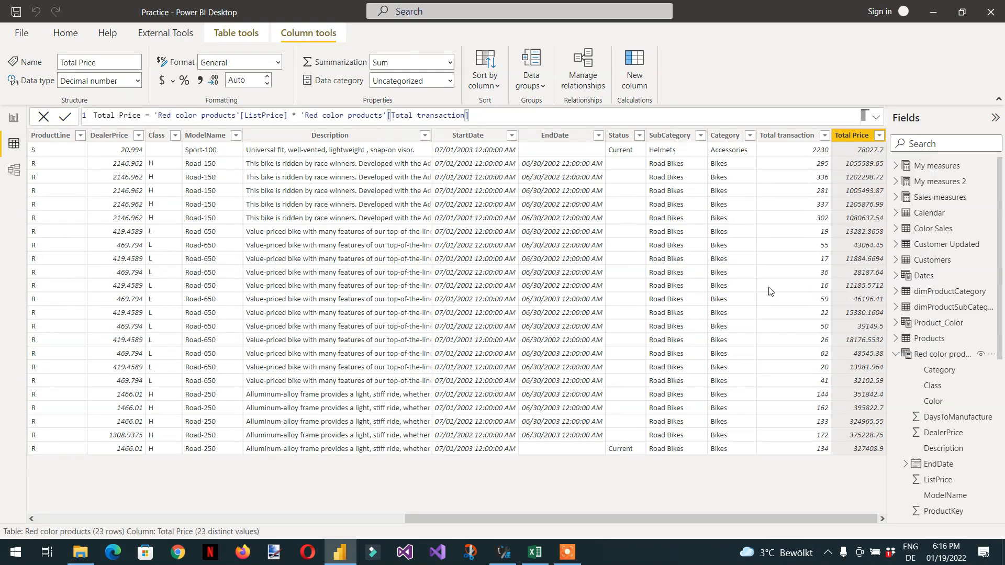
pyautogui.click(535, 552)
pyautogui.hotkey('ctrl', 'z')
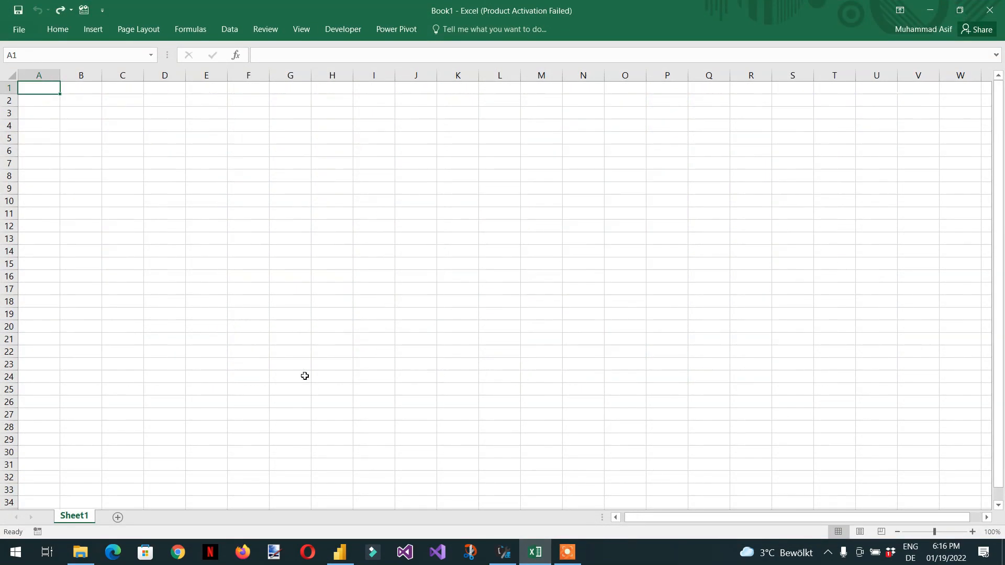
pyautogui.rightClick(45, 89)
pyautogui.click(89, 143)
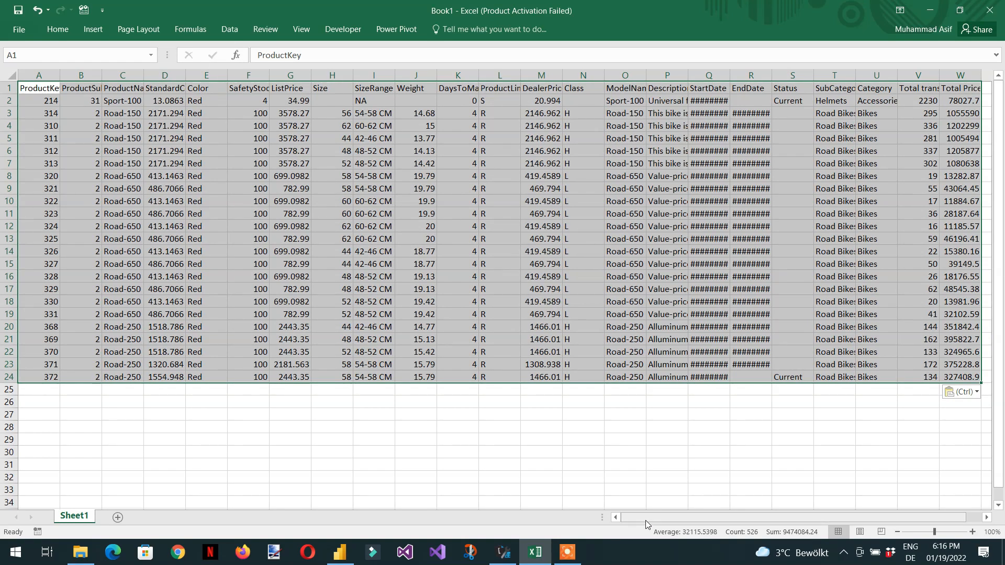
pyautogui.moveTo(880, 516); pyautogui.dragTo(896, 516)
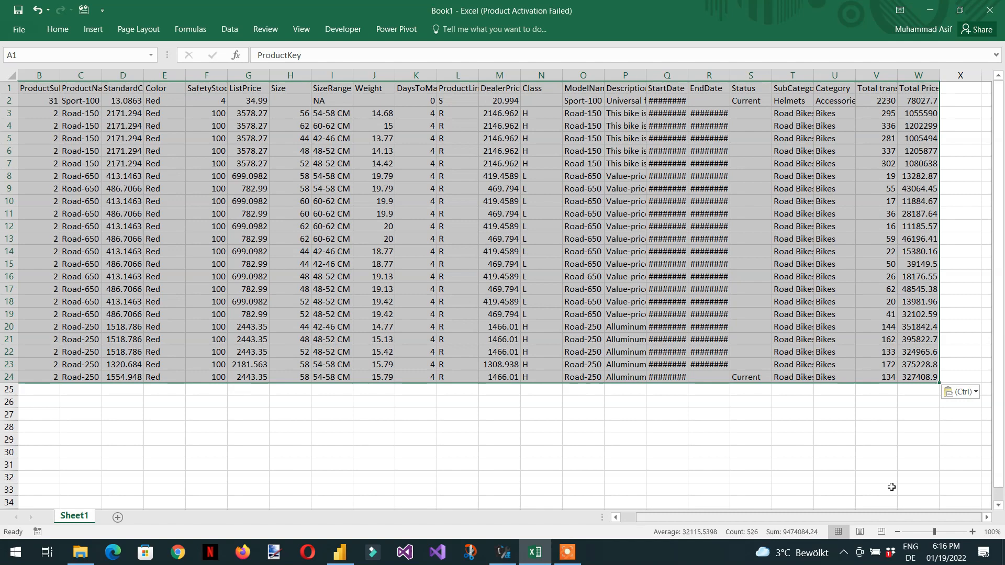
pyautogui.click(929, 88)
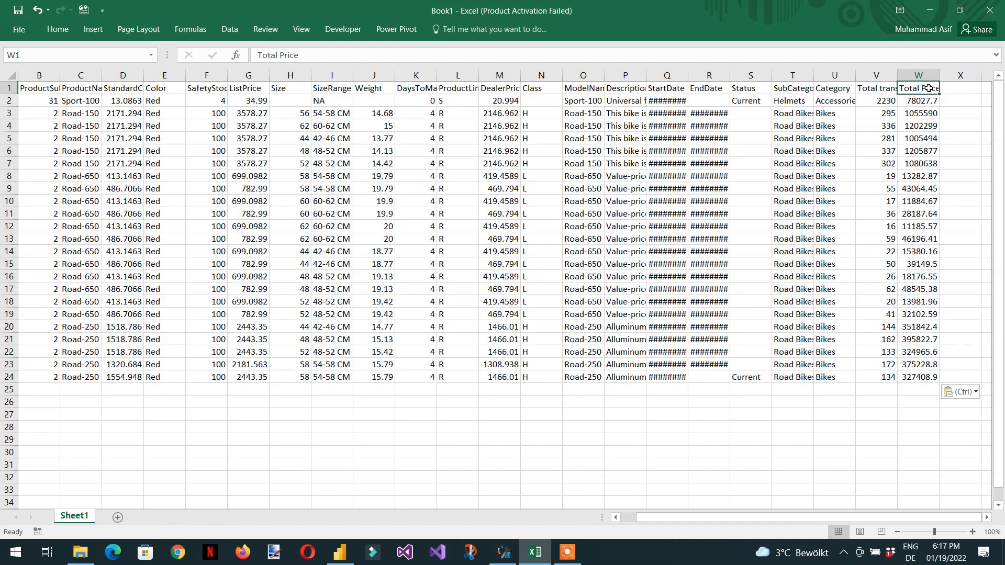
# Step: Switch back to Power BI Desktop and open the Power Query Editor
pyautogui.hotkey('alt', 'Tab')
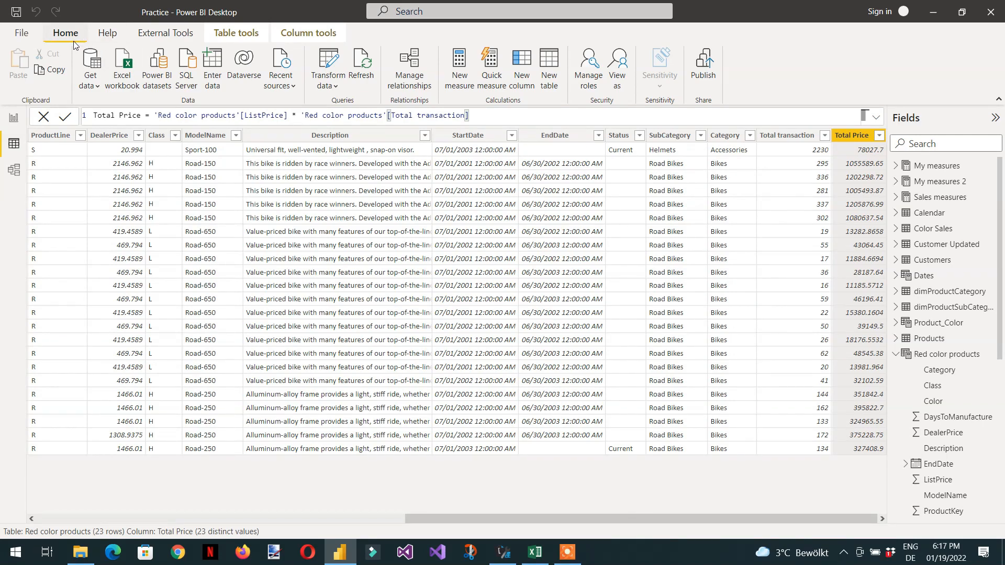
pyautogui.click(336, 90)
pyautogui.click(348, 107)
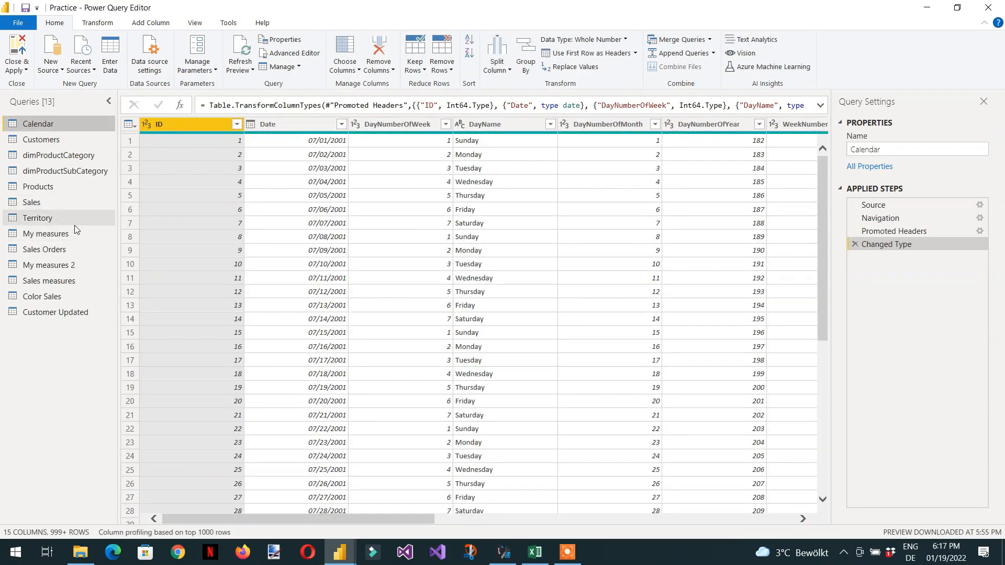
# Step: Copy the entire Territory table from the Power Query Editor
pyautogui.click(59, 299)
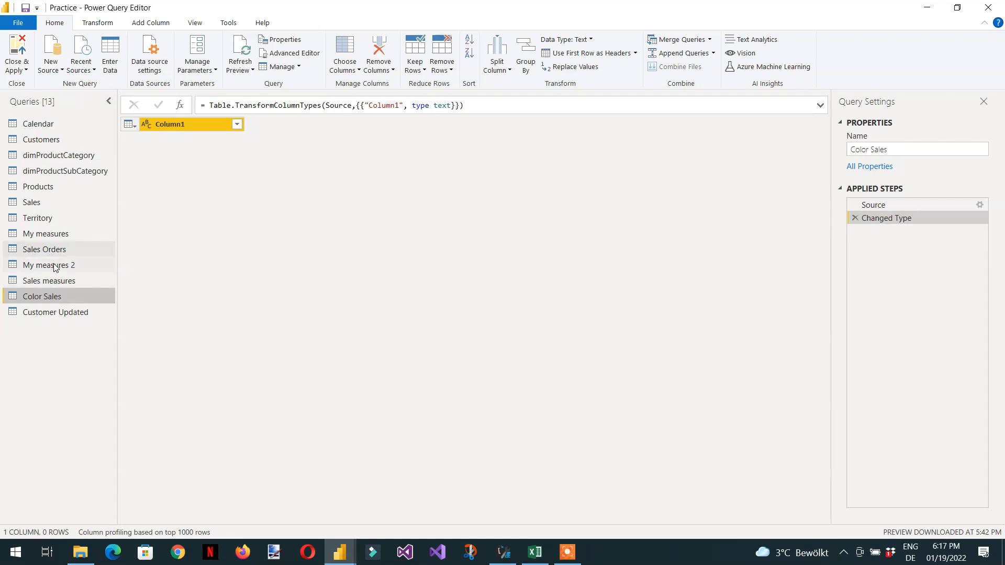
pyautogui.click(41, 218)
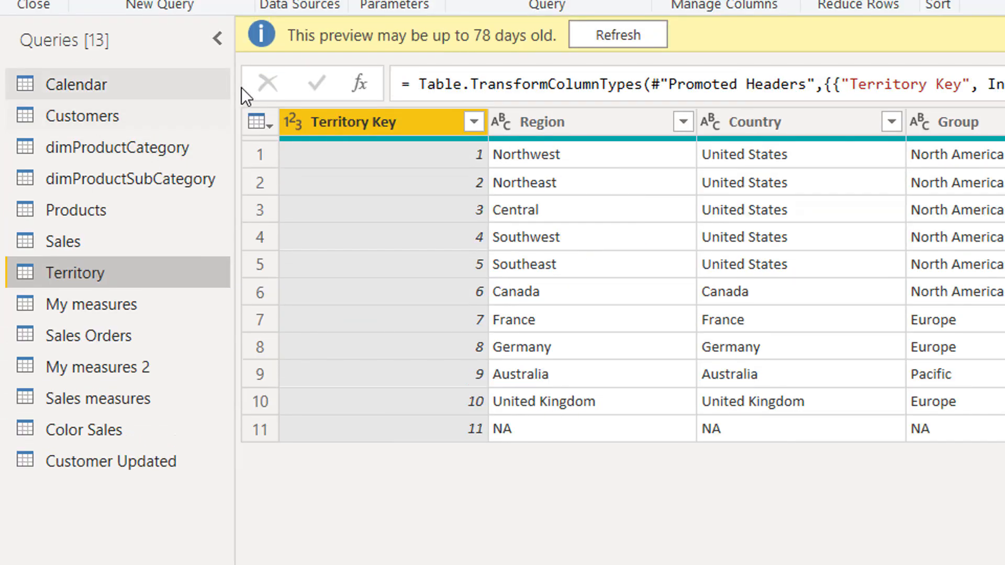
pyautogui.click(270, 129)
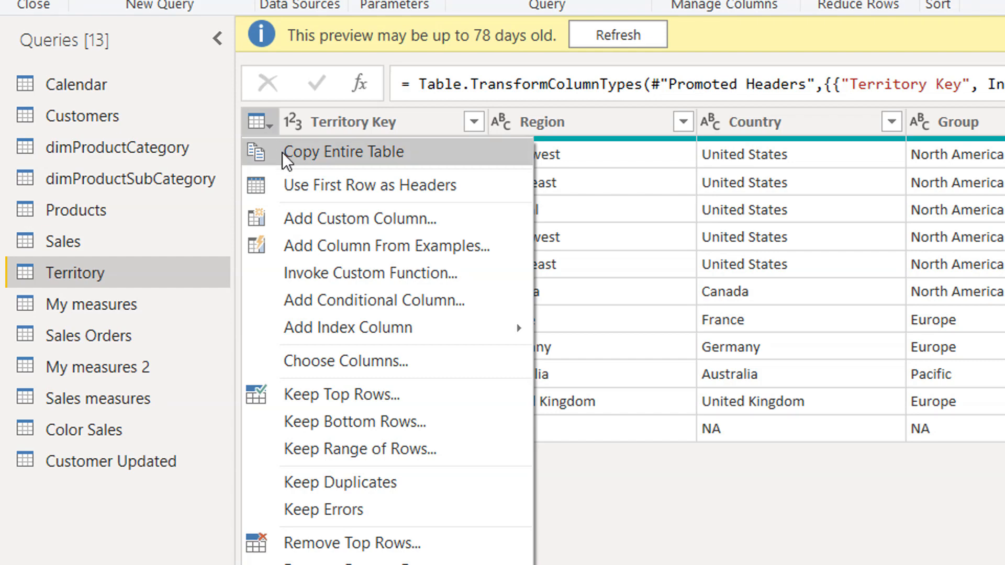
pyautogui.click(322, 152)
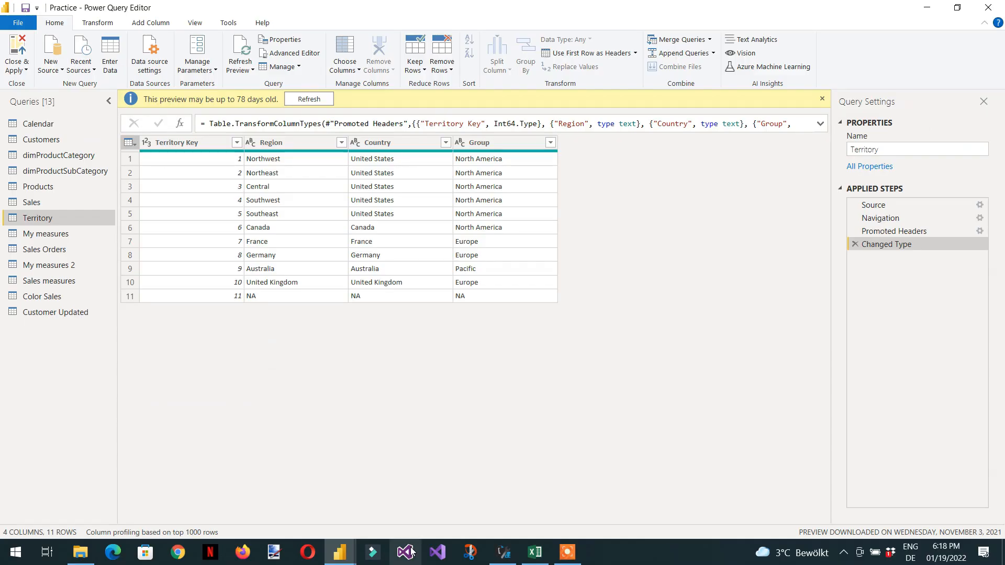
# Step: Switch to Excel and paste the Territory table at cell A1, undoing the earlier Red color products paste first
pyautogui.click(535, 553)
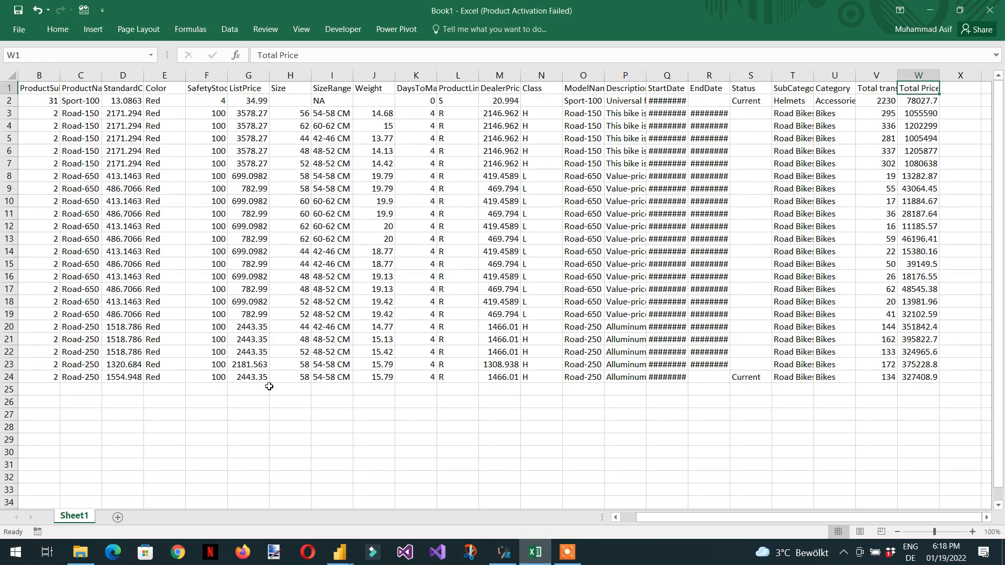
pyautogui.hotkey('ctrl', 'z')
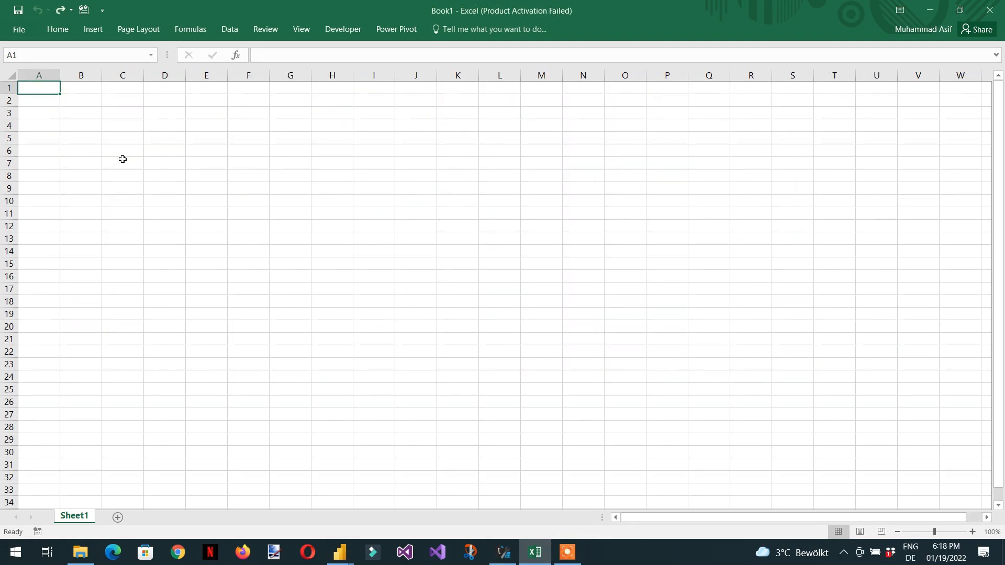
pyautogui.rightClick(43, 90)
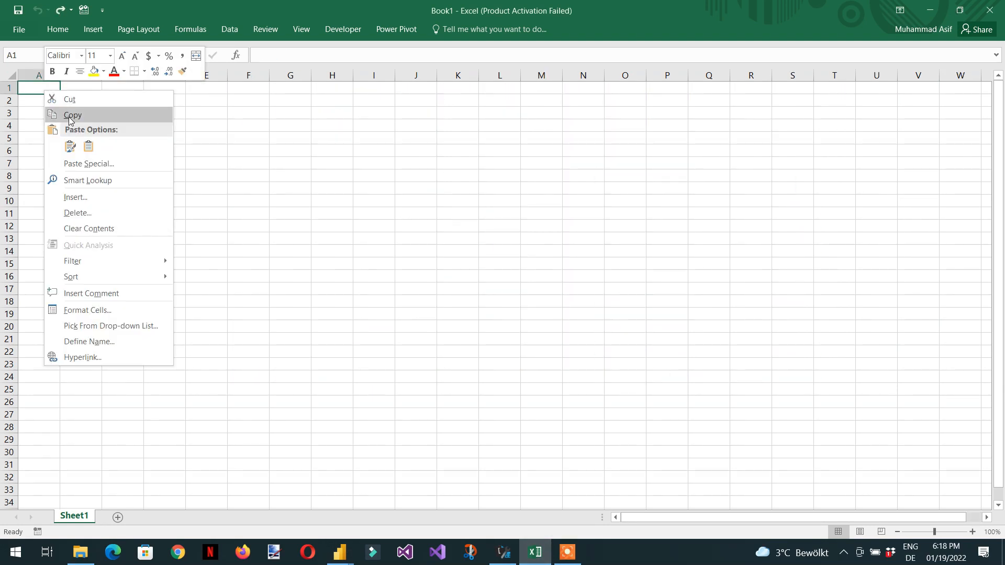
pyautogui.click(88, 149)
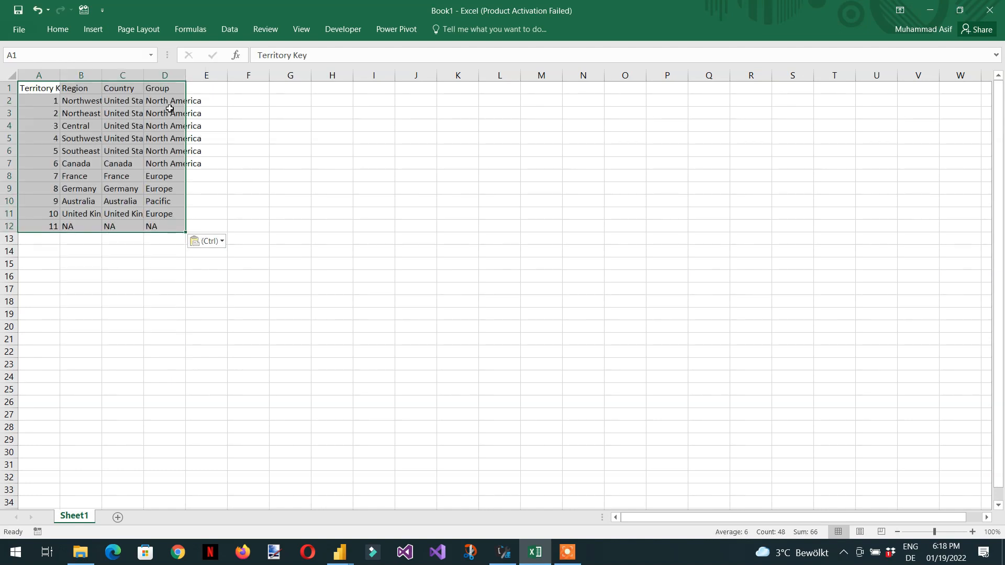
pyautogui.click(147, 288)
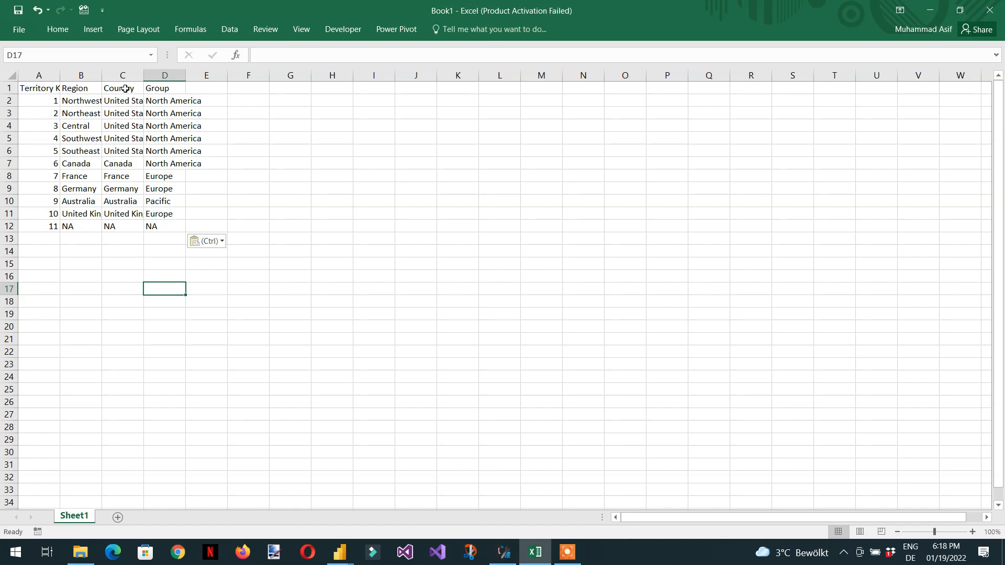
# Step: Switch to DAX Studio, complete the query as EVALUATE 'Sales Records' and run it
pyautogui.click(500, 550)
pyautogui.click(501, 553)
pyautogui.hotkey('alt', 'Tab')
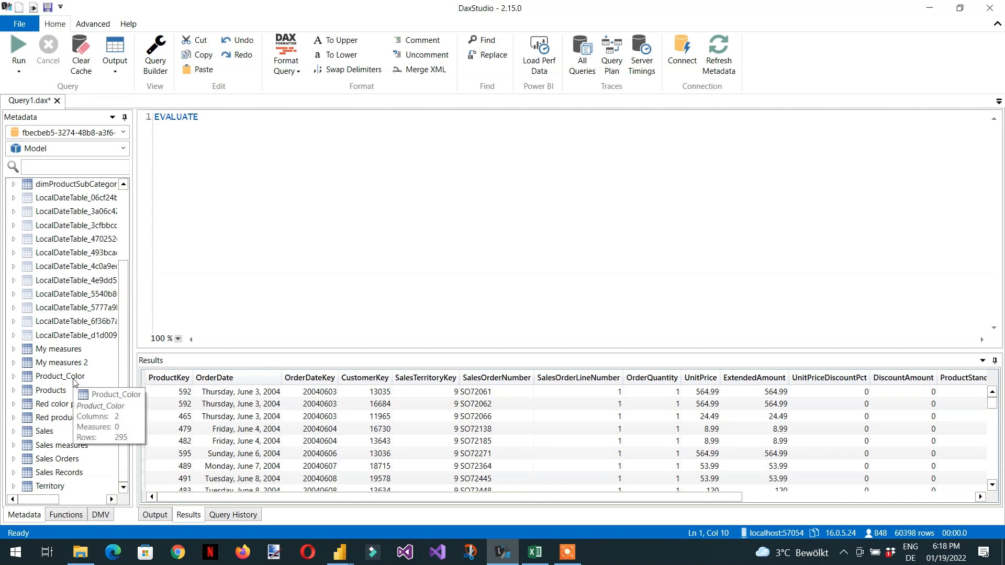
pyautogui.moveTo(70, 474); pyautogui.dragTo(284, 174)
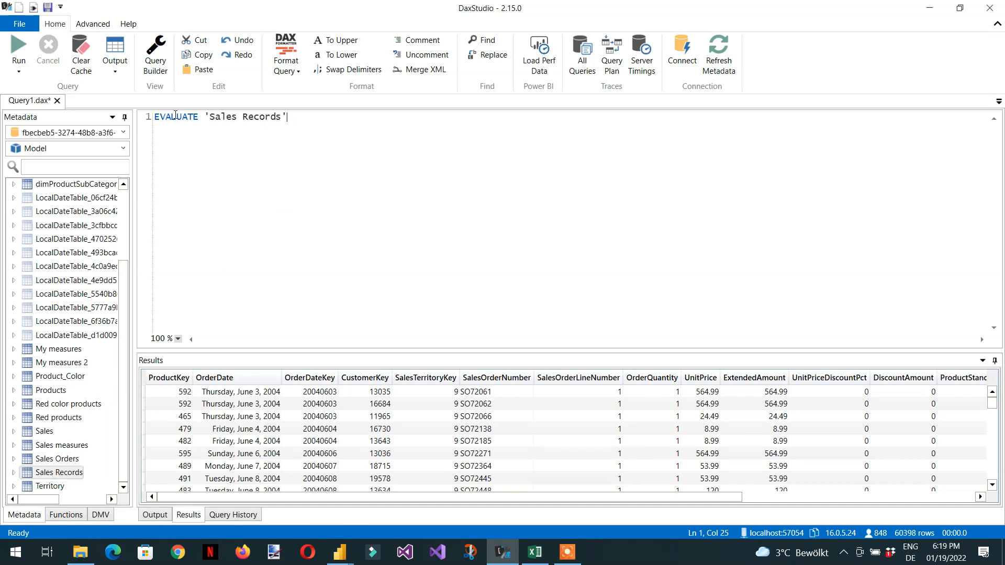
pyautogui.click(19, 50)
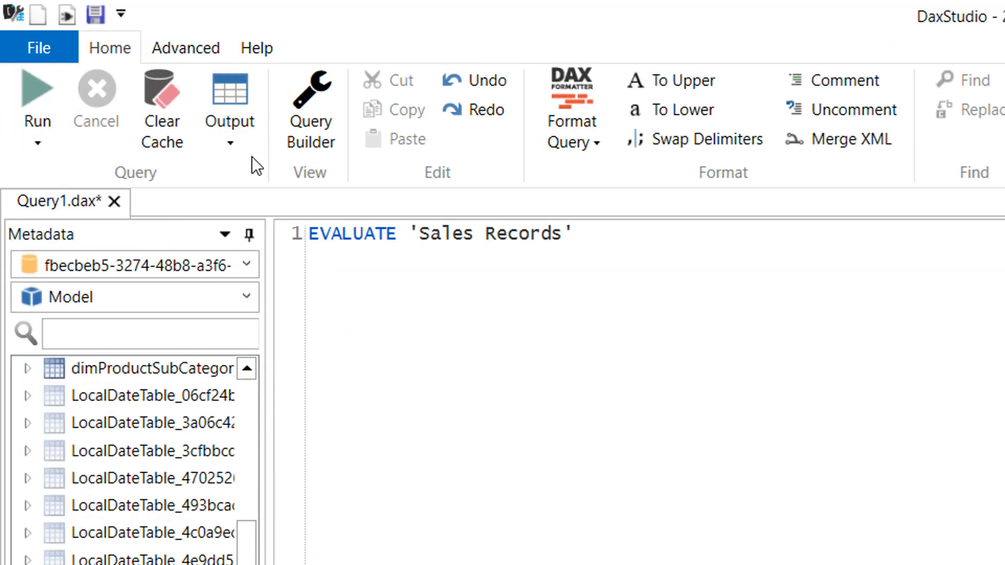
# Step: Set the query output to static Excel and run the query, saving the result as Outexcel in the Data files folder
pyautogui.click(233, 144)
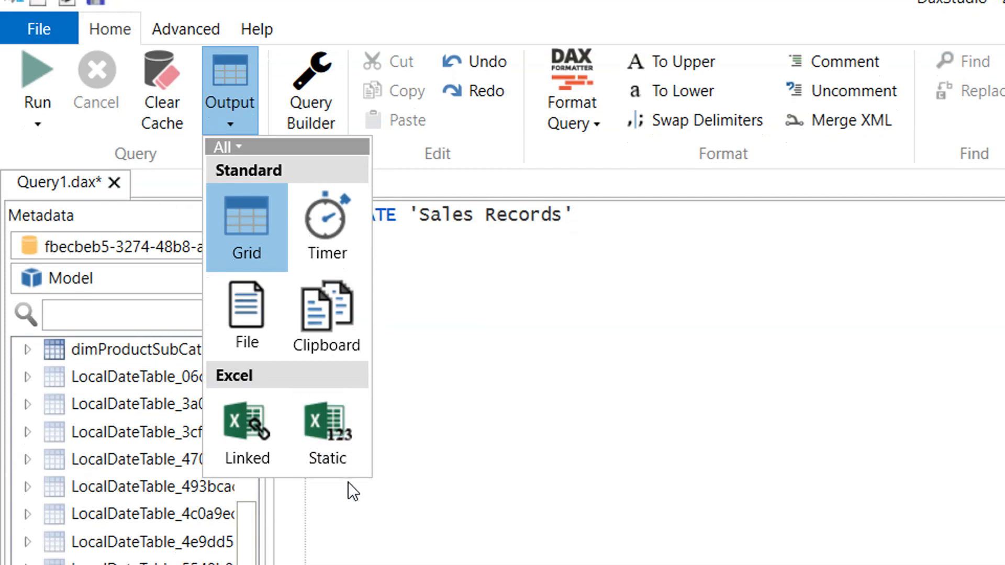
pyautogui.click(341, 438)
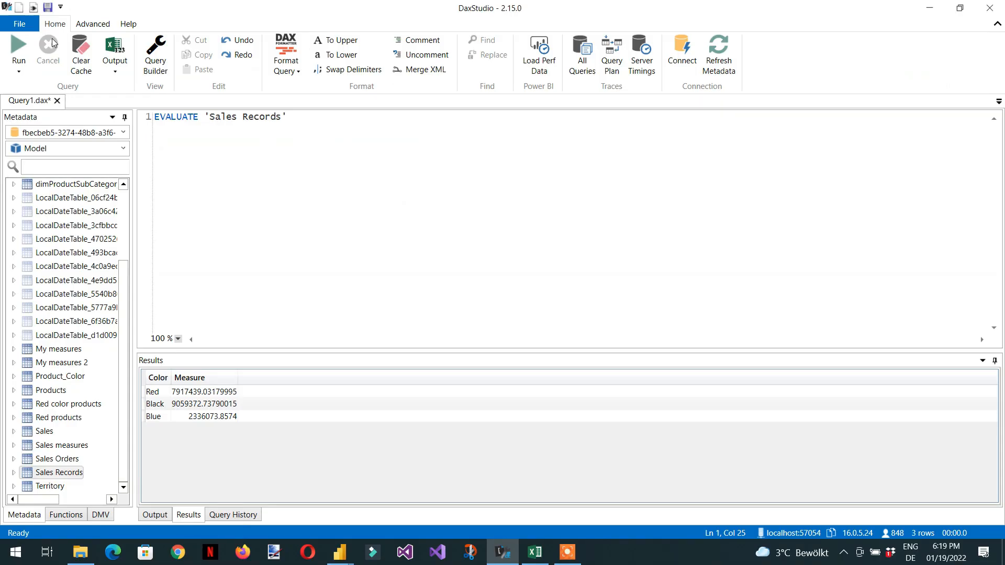
pyautogui.click(18, 50)
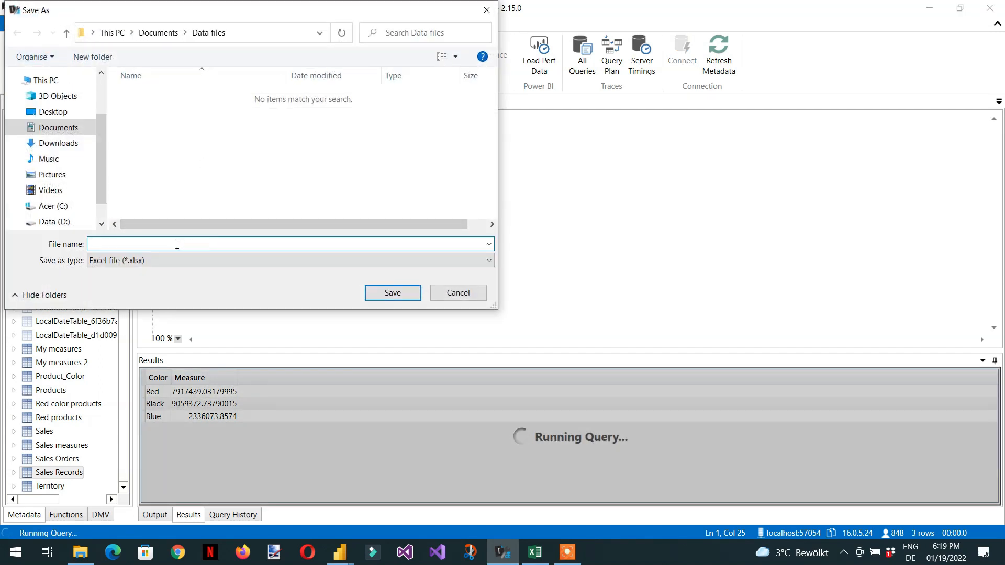
pyautogui.write('Outexcel')
pyautogui.click(389, 295)
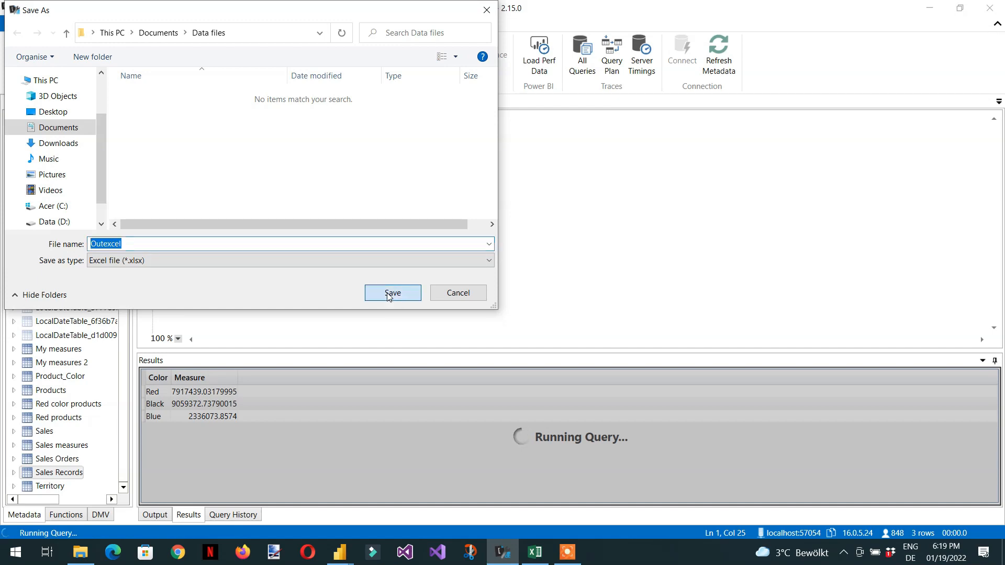
# Step: Open the Outexcel workbook from the Data files folder and auto-fit the width of the Measure column
pyautogui.click(82, 557)
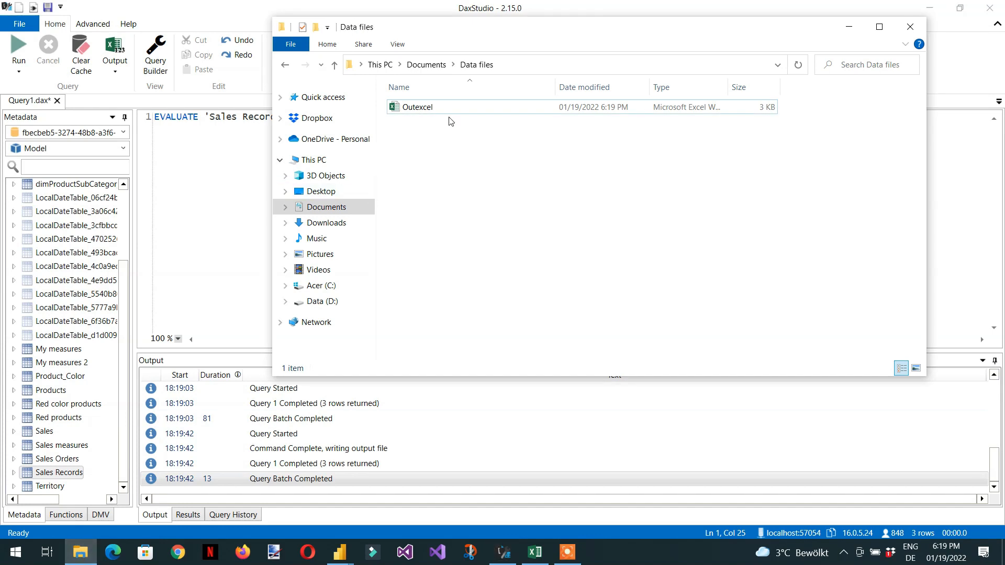
pyautogui.doubleClick(427, 108)
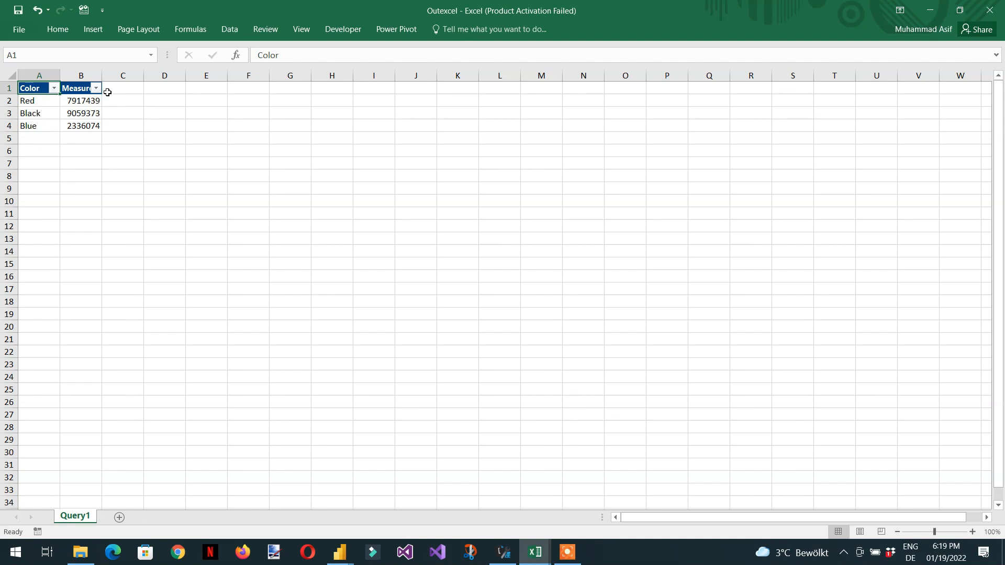
pyautogui.doubleClick(102, 75)
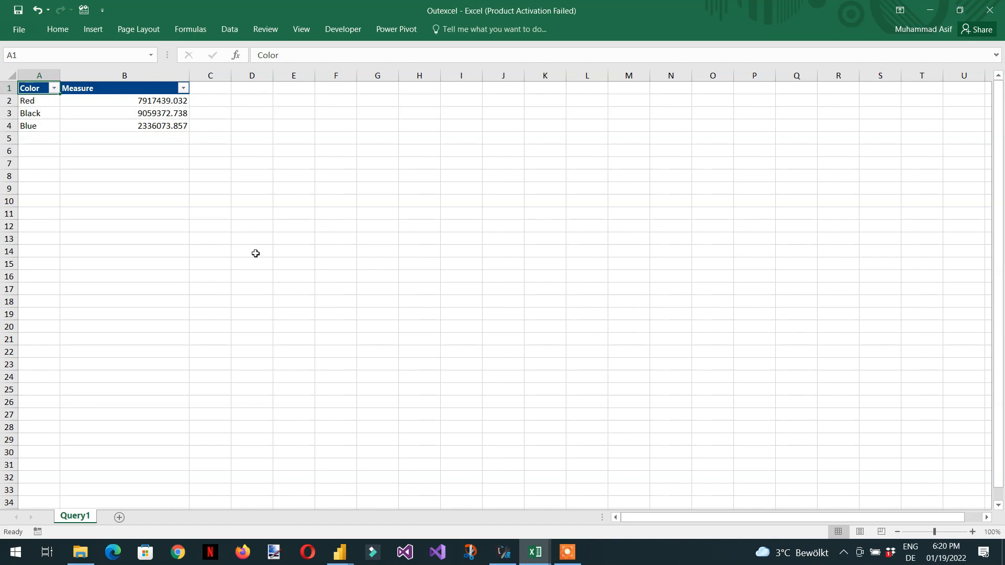